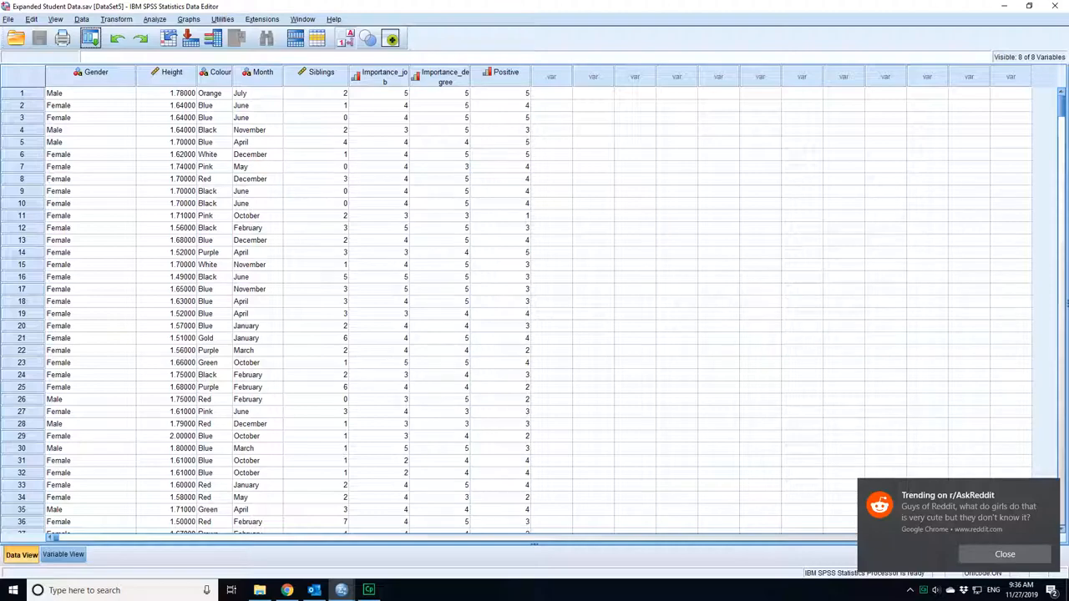
# Start an Explore analysis with the height variable as the dependent variable
pyautogui.moveTo(1060, 108); pyautogui.dragTo(1065, 75)
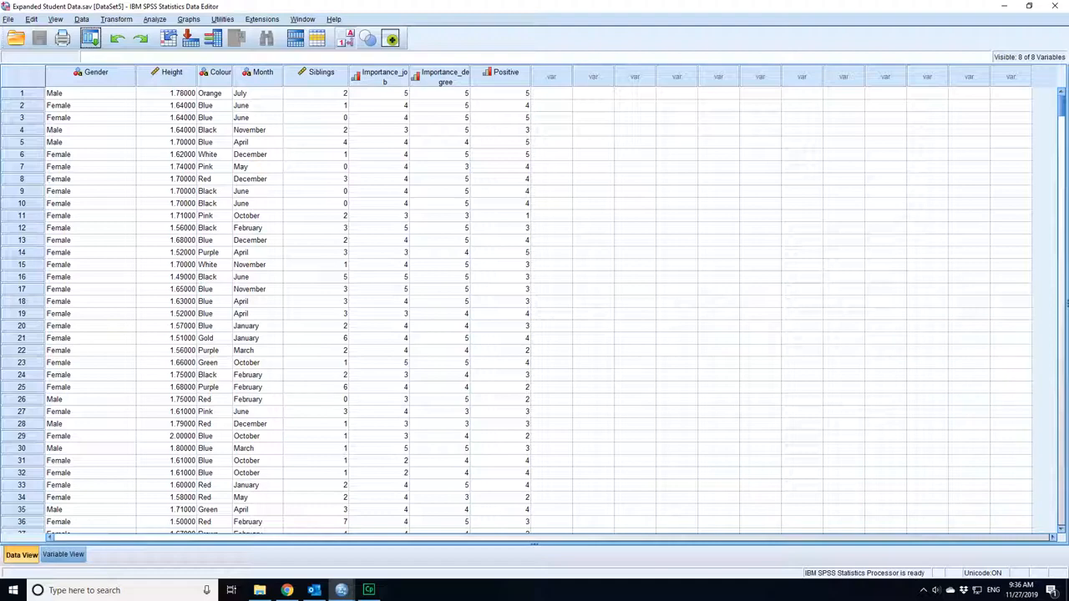
pyautogui.click(154, 19)
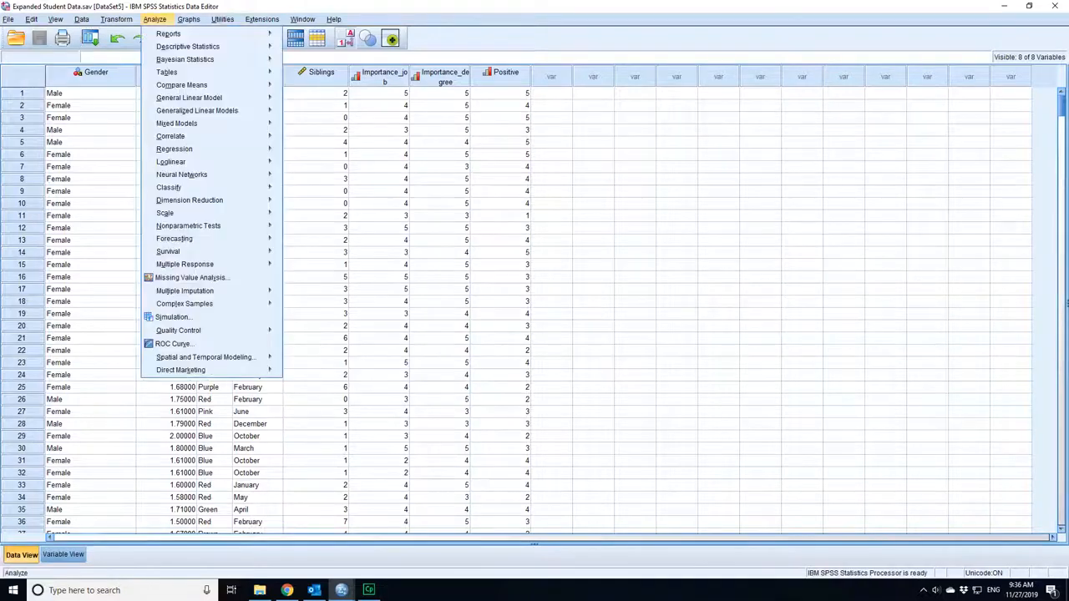
pyautogui.moveTo(190, 47)
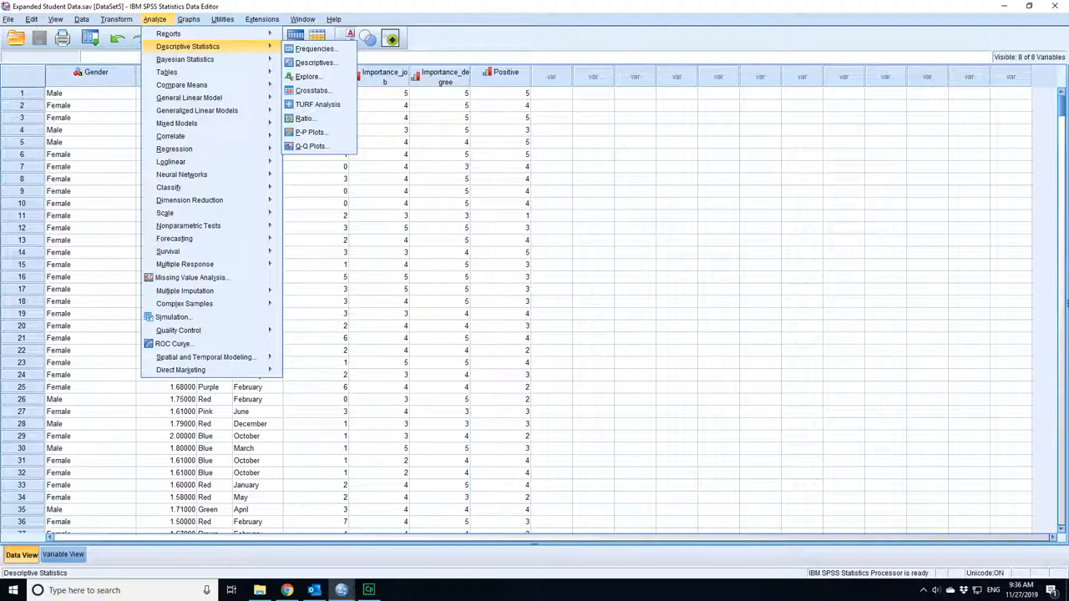
pyautogui.click(307, 76)
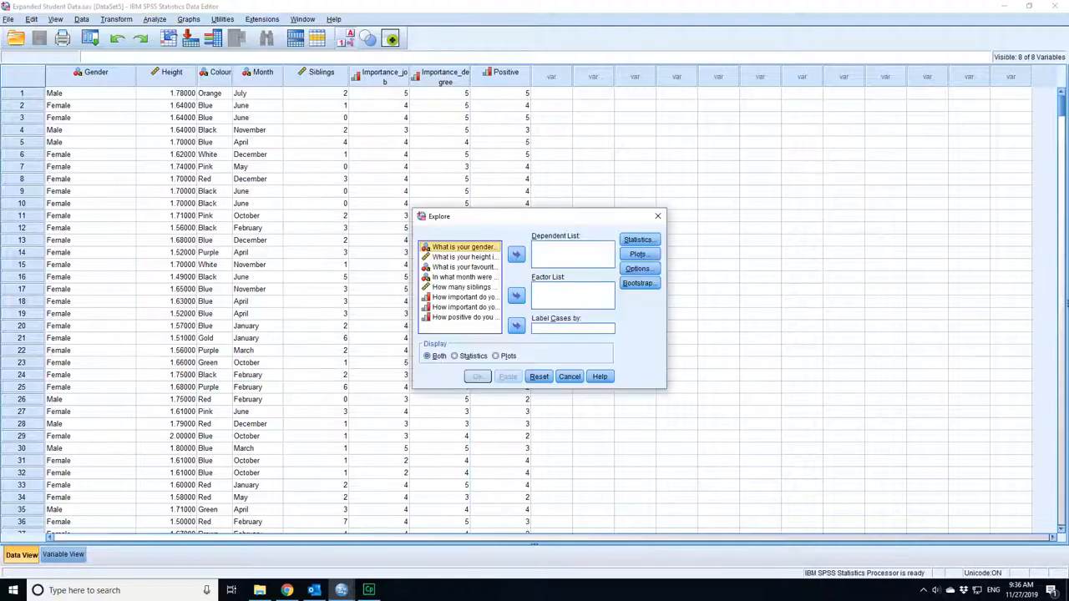
pyautogui.click(465, 257)
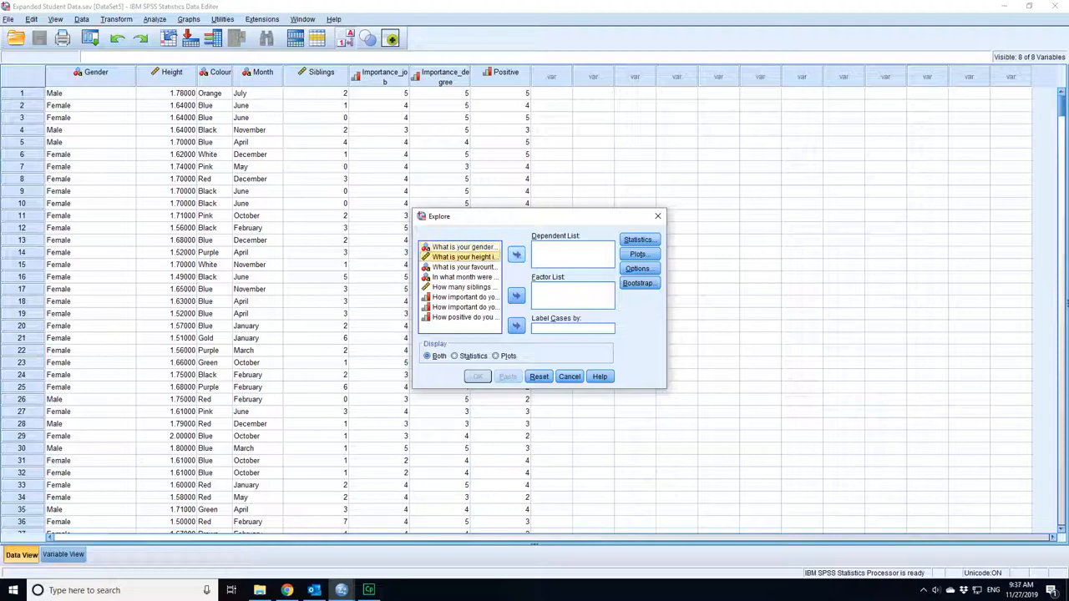
pyautogui.click(516, 255)
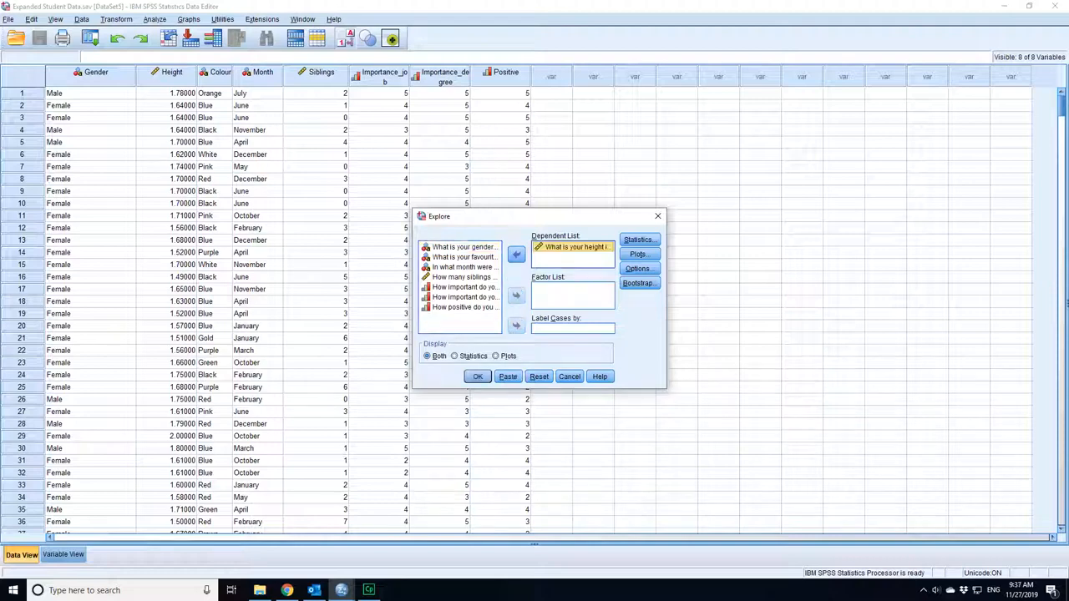
# Include percentiles alongside the descriptives in the Explore statistics
pyautogui.click(639, 240)
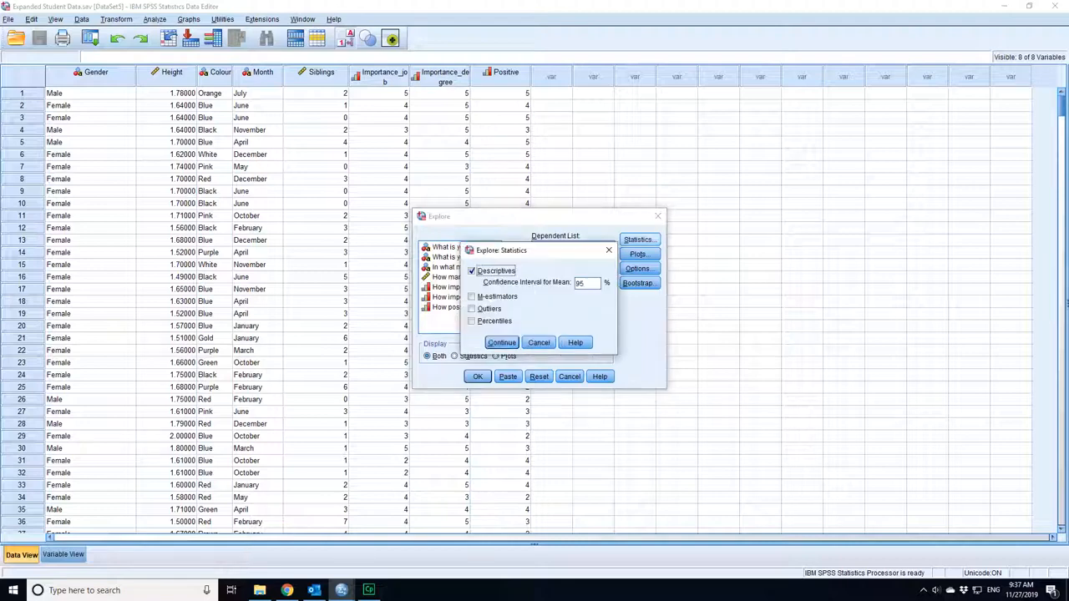
pyautogui.click(471, 320)
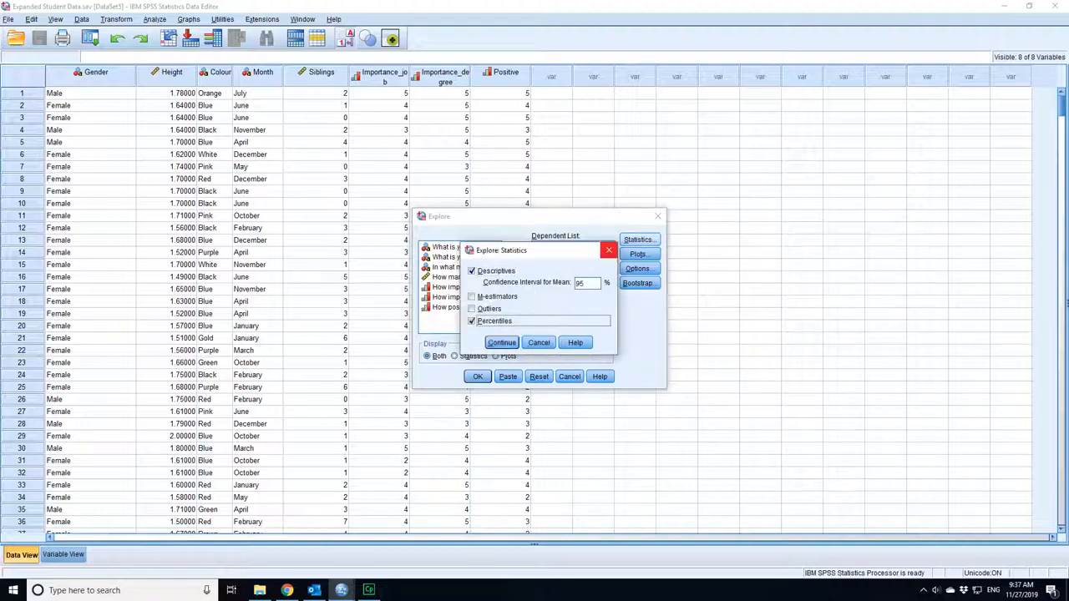
pyautogui.click(609, 249)
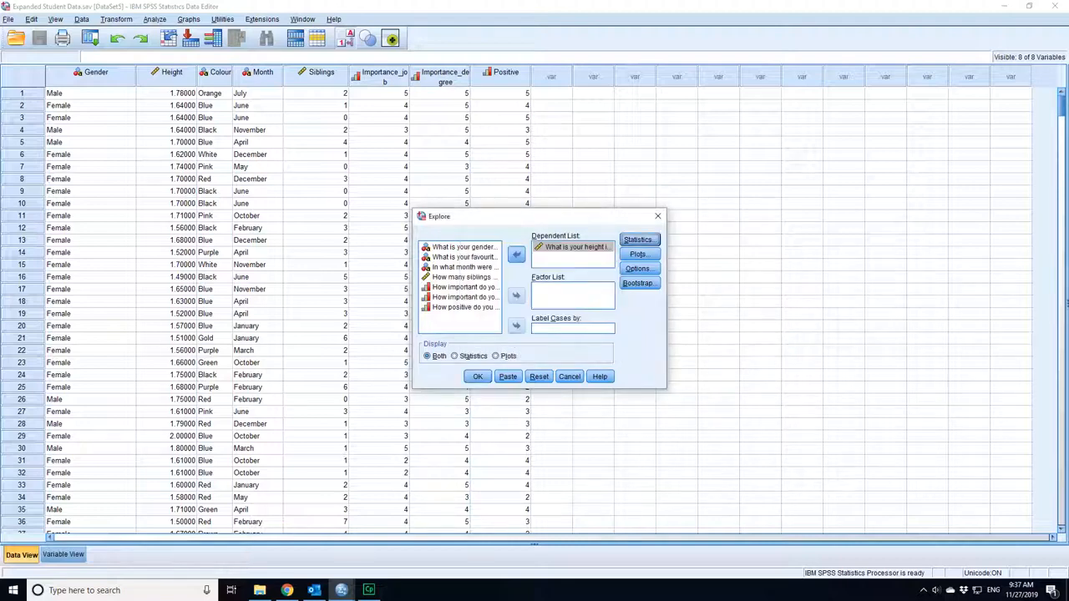
# Add a histogram to the Explore plots, keeping the stem-and-leaf plot and boxplot, and run the analysis
pyautogui.click(639, 253)
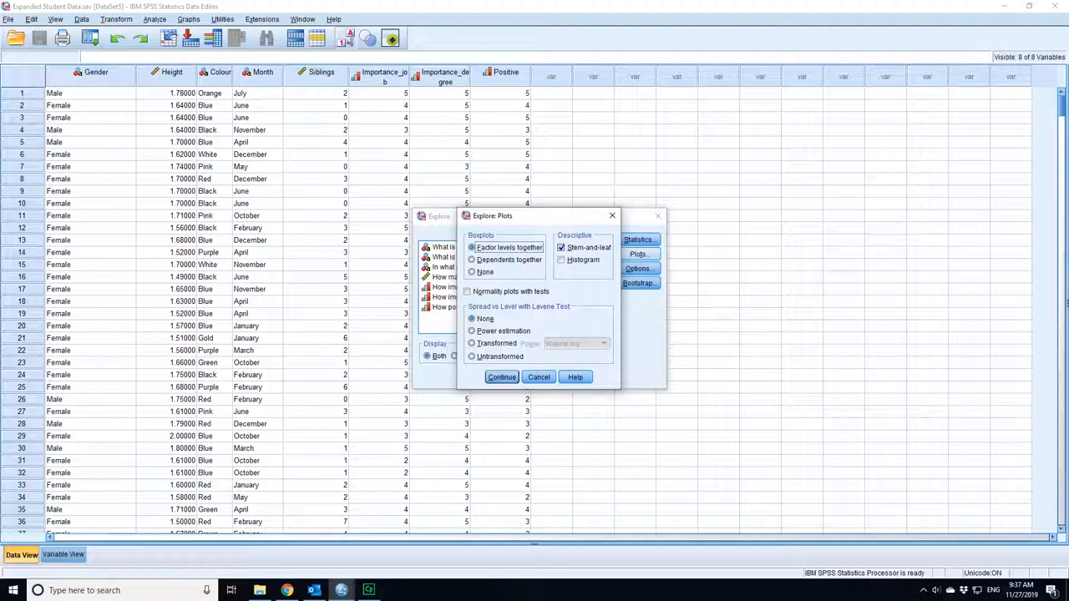
pyautogui.click(562, 260)
pyautogui.press('Return')
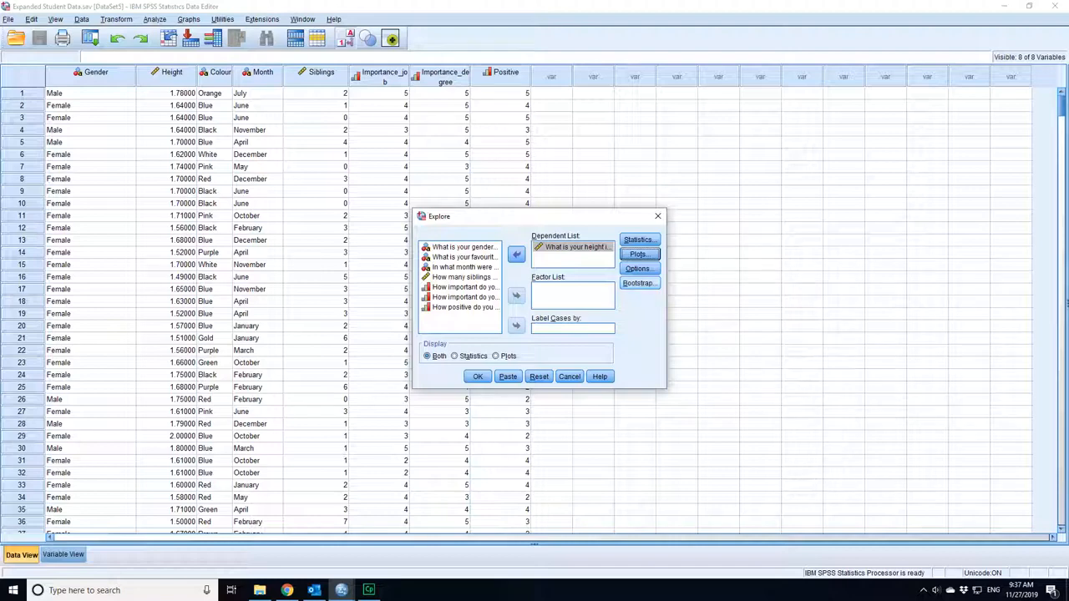
pyautogui.click(638, 254)
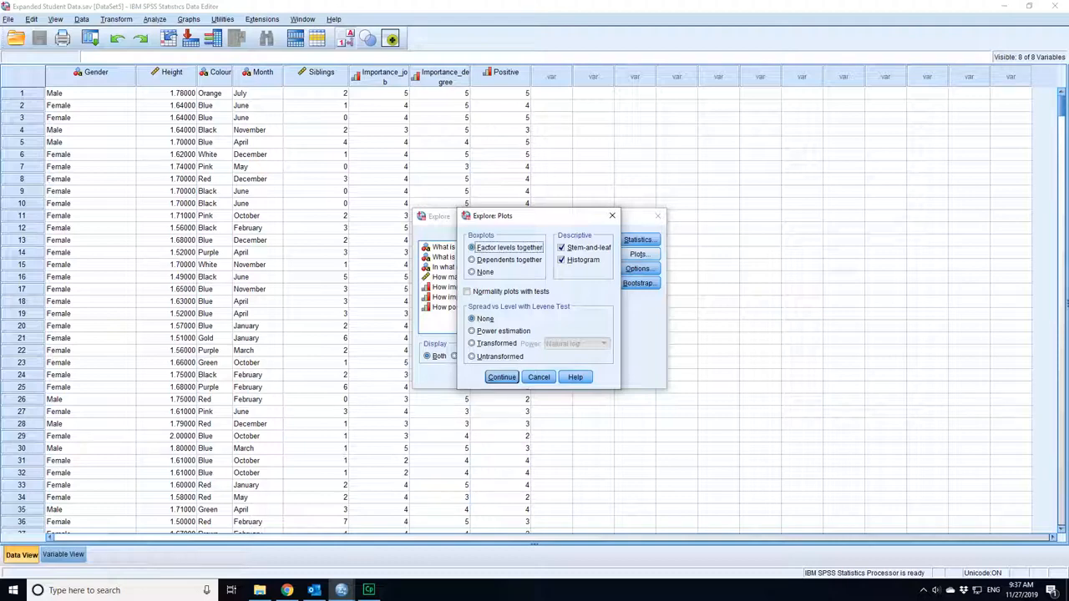
pyautogui.press('Return')
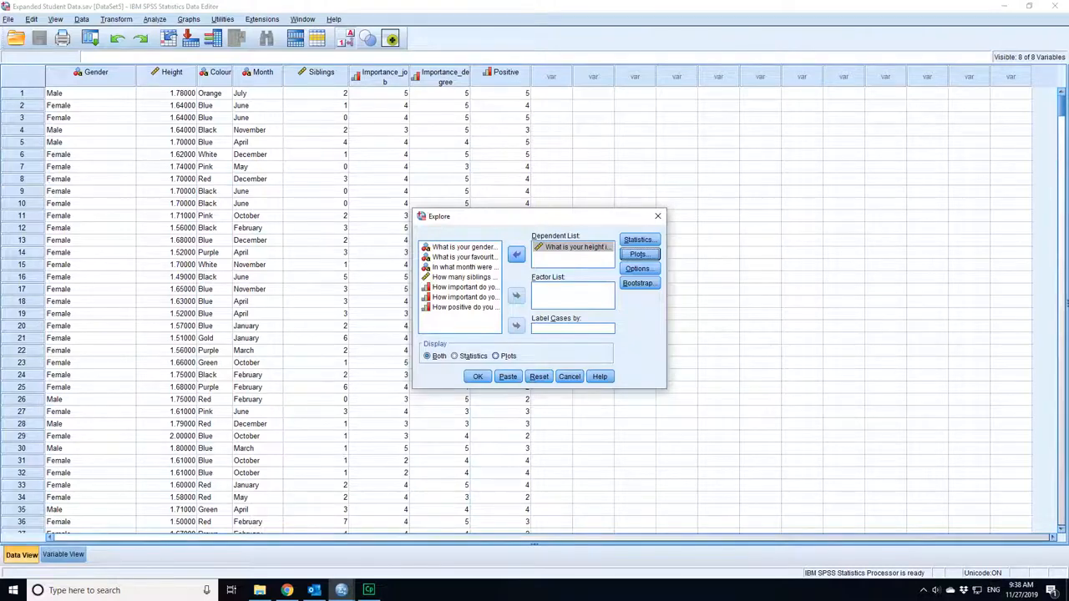
pyautogui.click(478, 377)
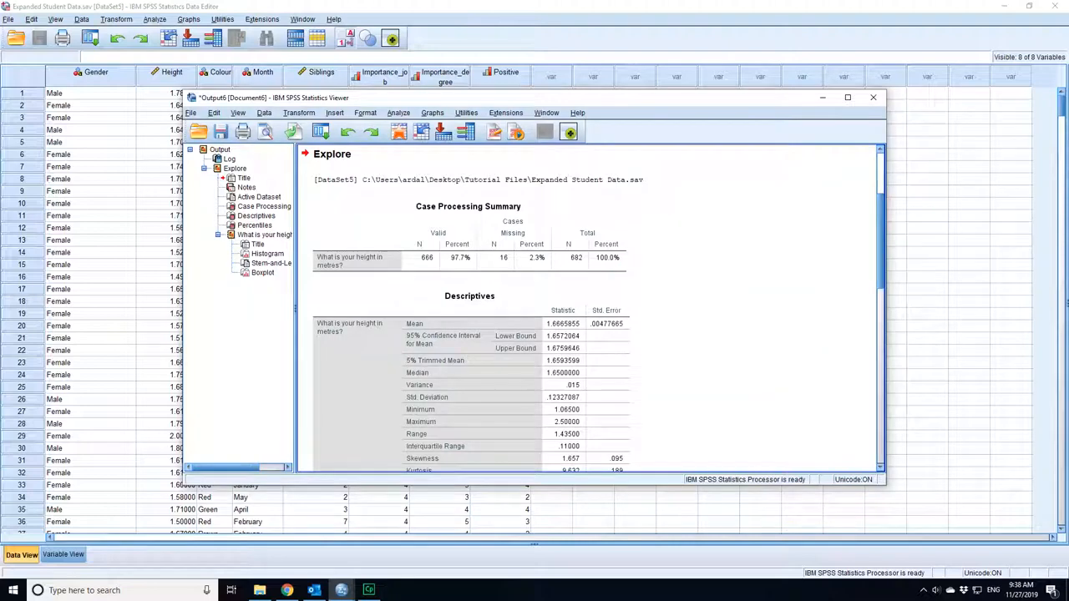
# Examine the height output, including the descriptives, percentiles, histogram, stem-and-leaf plot and boxplot
pyautogui.scroll(-3, 666, 351)
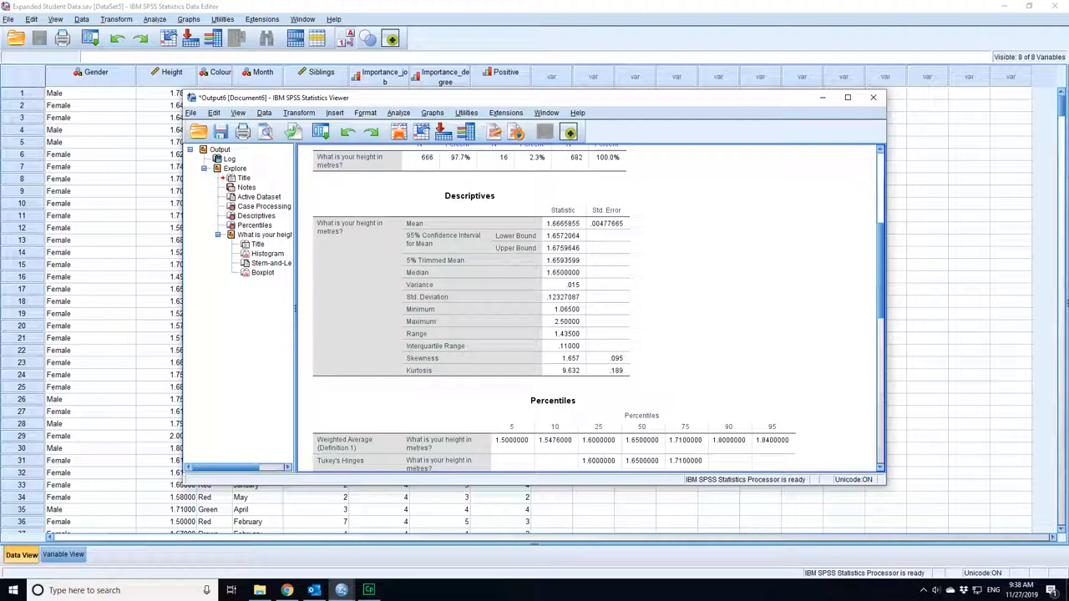
pyautogui.scroll(-5, 770, 291)
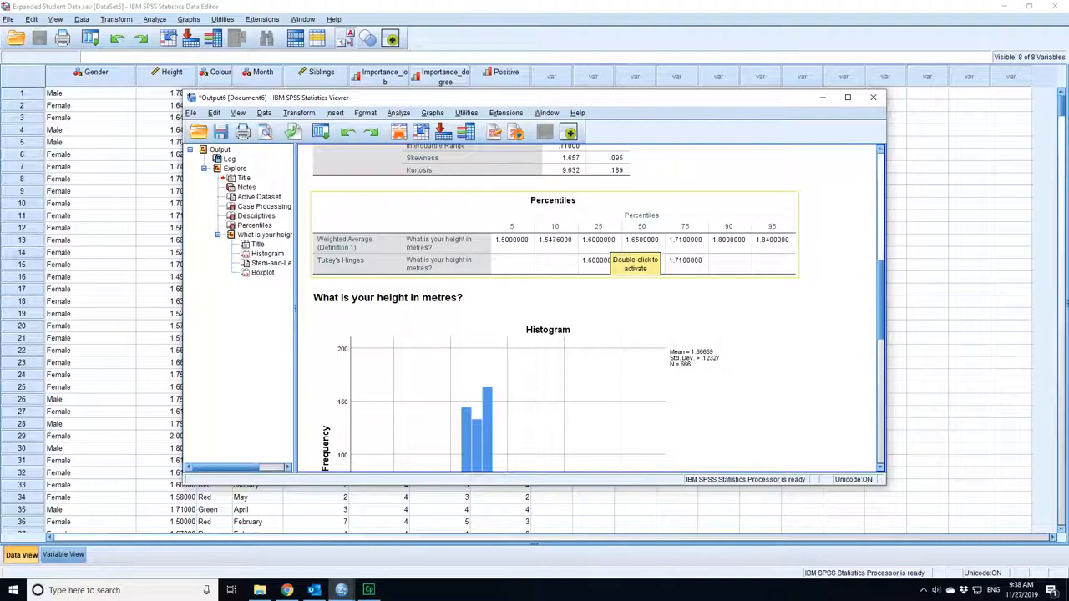
pyautogui.scroll(-3, 685, 242)
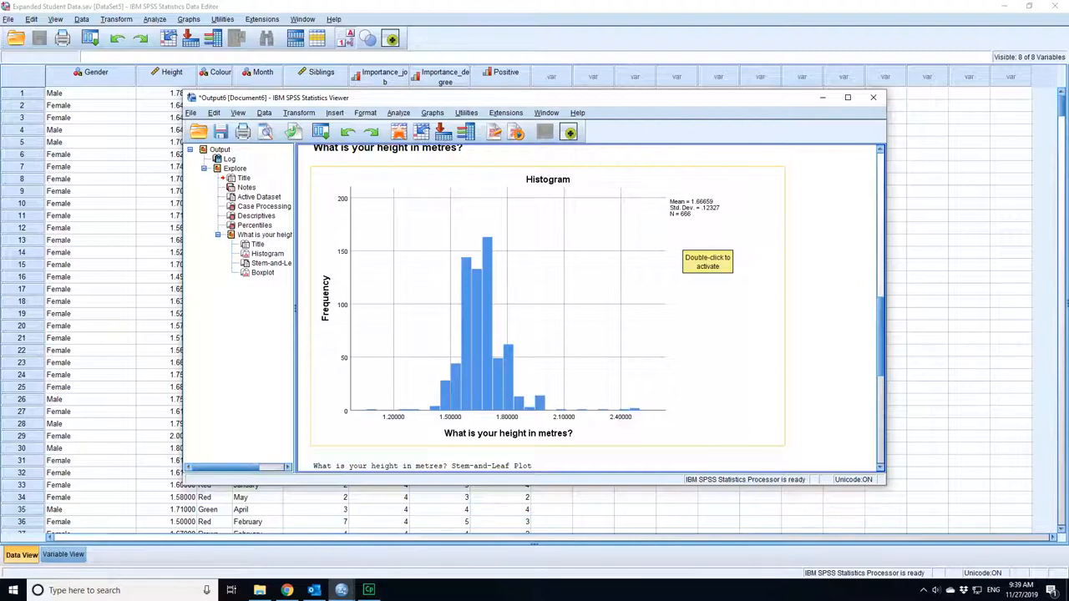
pyautogui.scroll(-5, 704, 381)
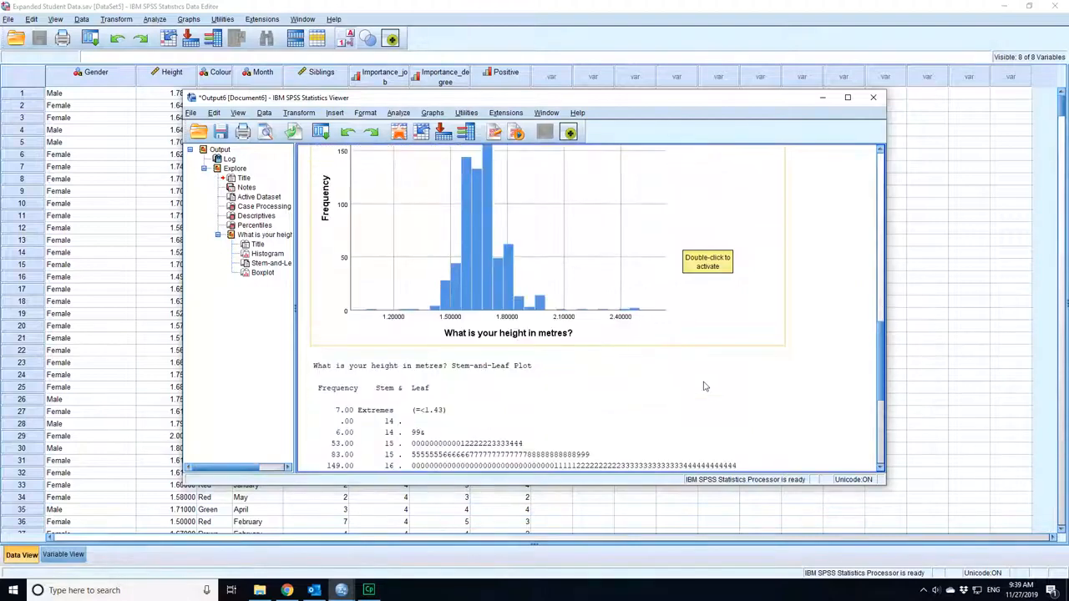
pyautogui.scroll(-7, 678, 360)
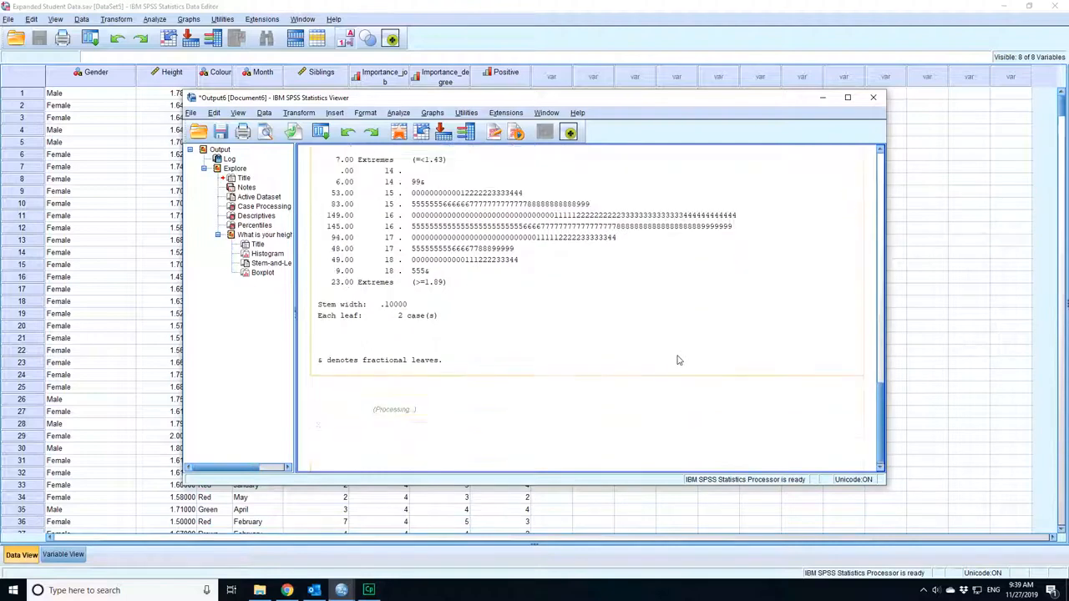
pyautogui.scroll(-3, 678, 360)
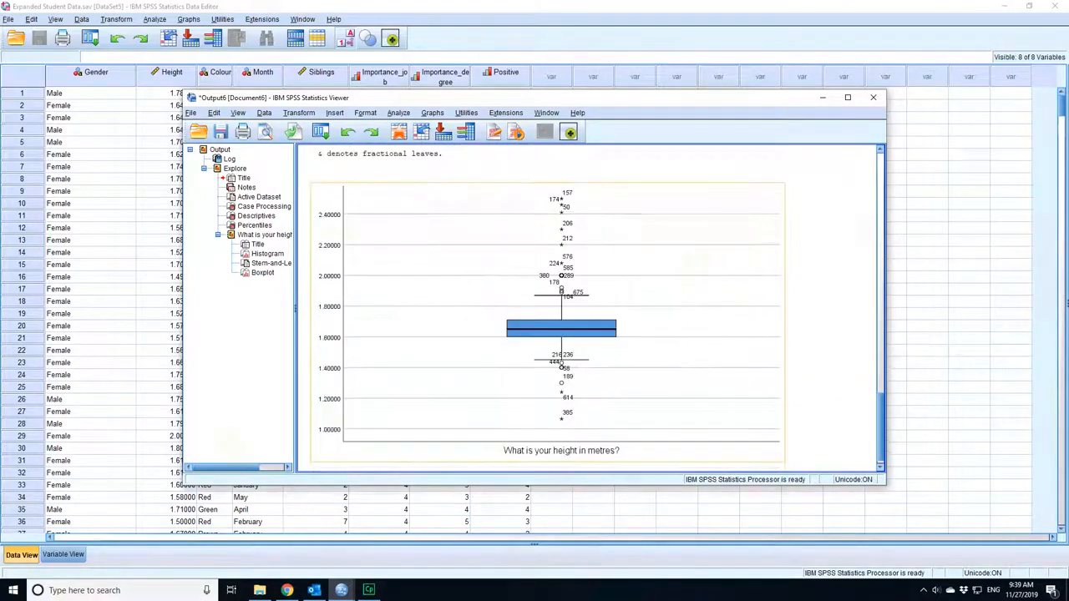
pyautogui.scroll(-1, 564, 336)
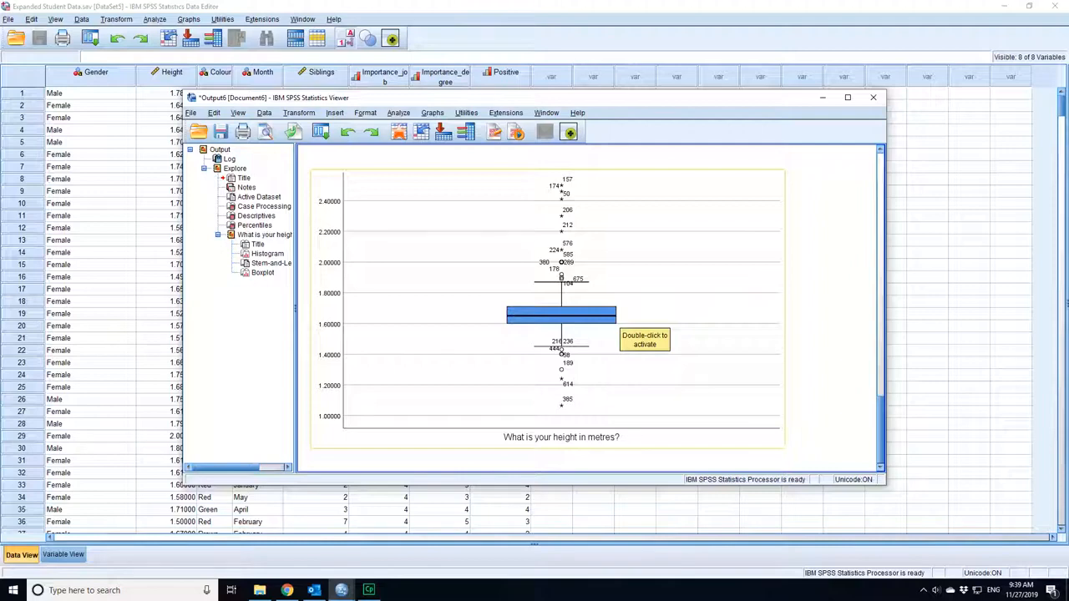
pyautogui.scroll(3, 750, 396)
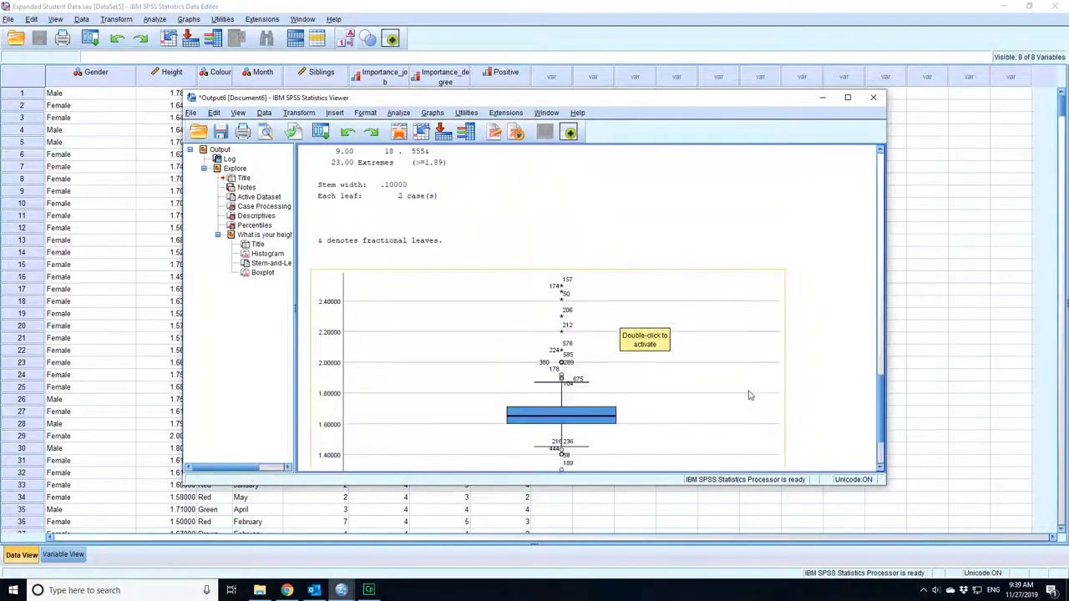
pyautogui.scroll(15, 750, 396)
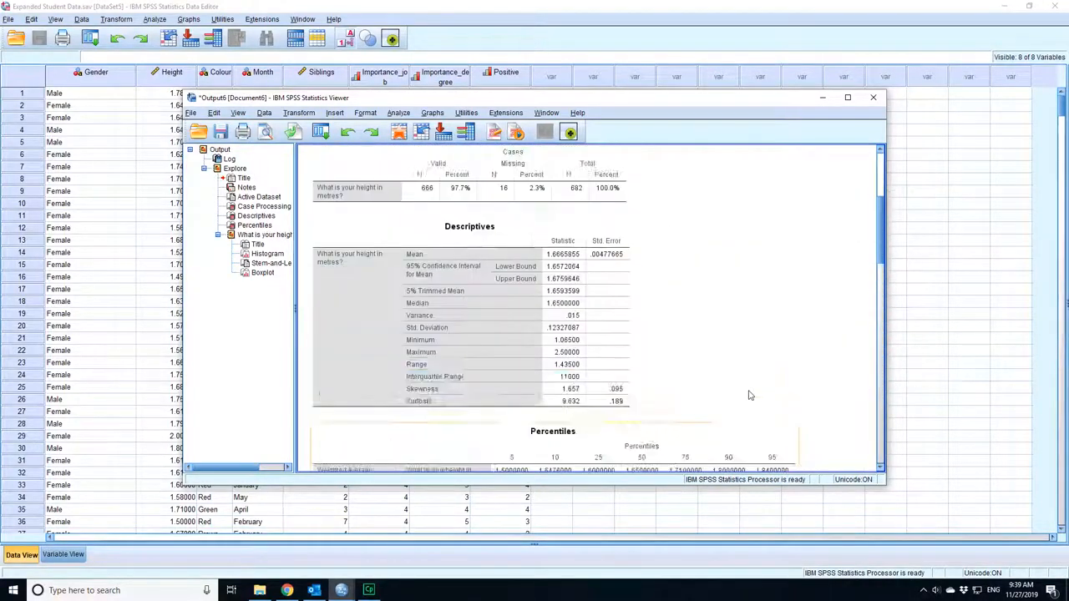
pyautogui.scroll(5, 750, 396)
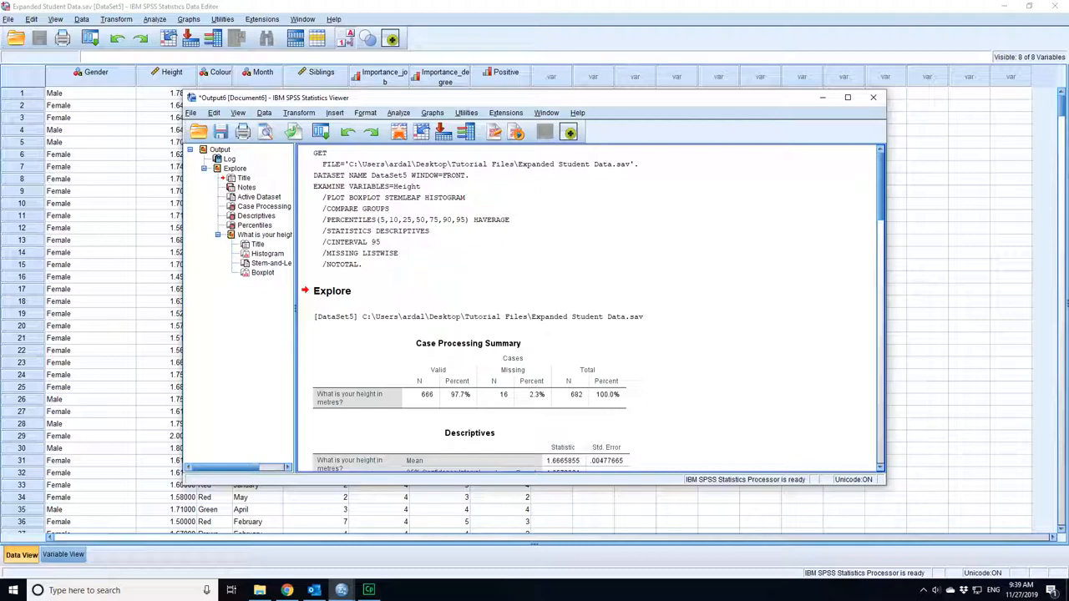
# Rerun the Explore analysis of height with the gender variable as the factor
pyautogui.click(398, 112)
pyautogui.moveTo(429, 153)
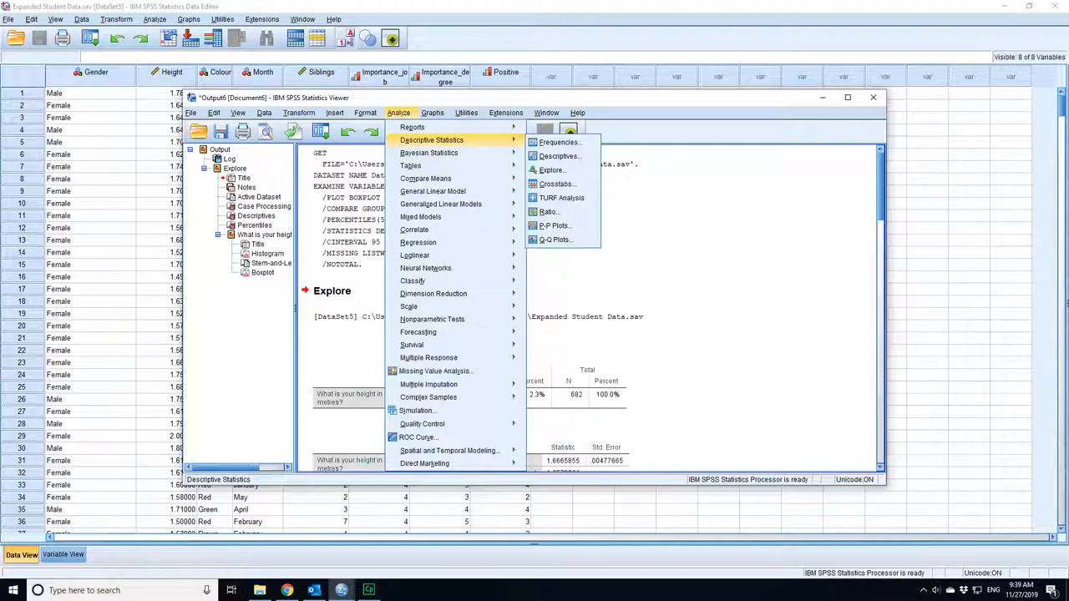
pyautogui.click(552, 169)
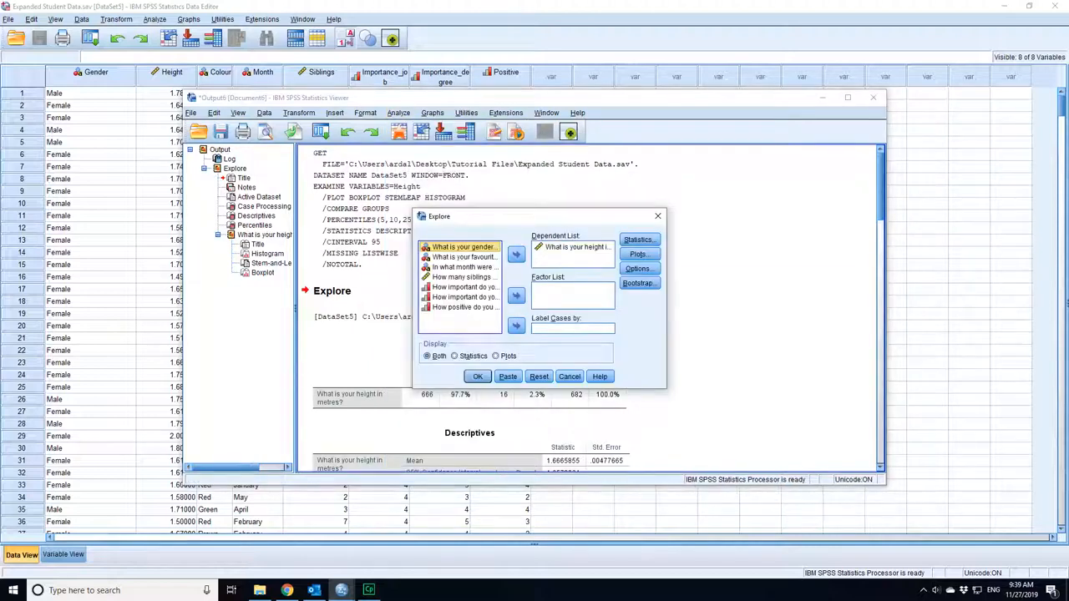
pyautogui.click(516, 295)
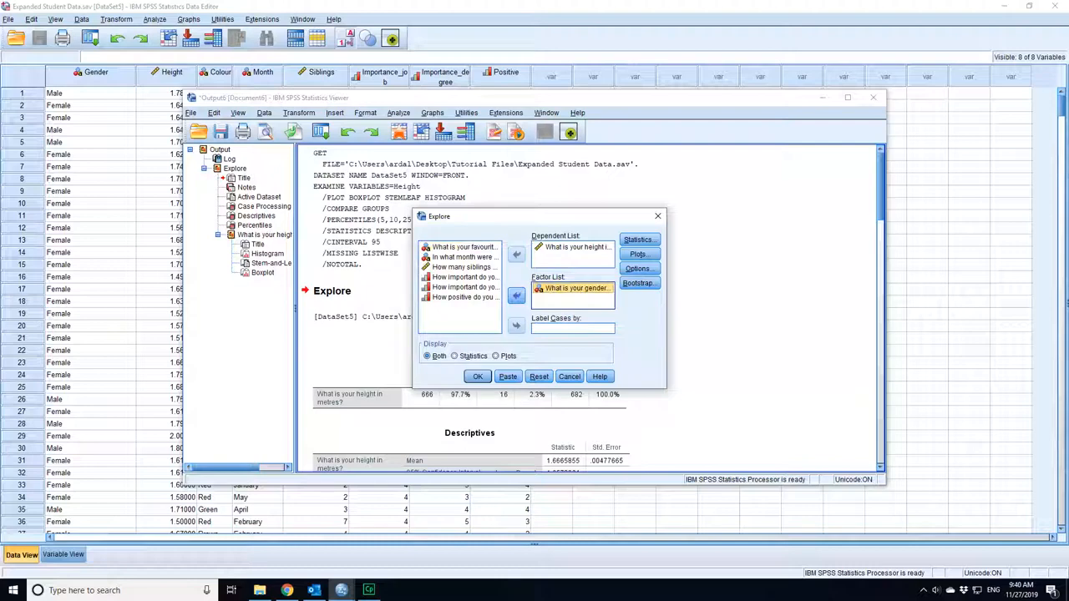
pyautogui.press('Return')
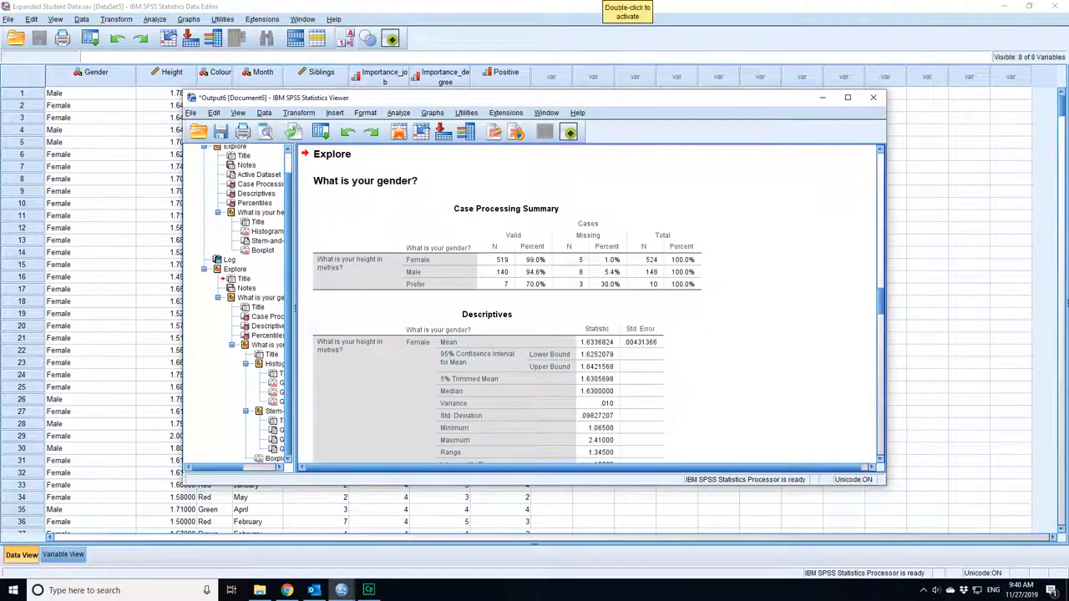
# Examine the height descriptives and percentiles for each gender group in the new output
pyautogui.scroll(-1, 547, 375)
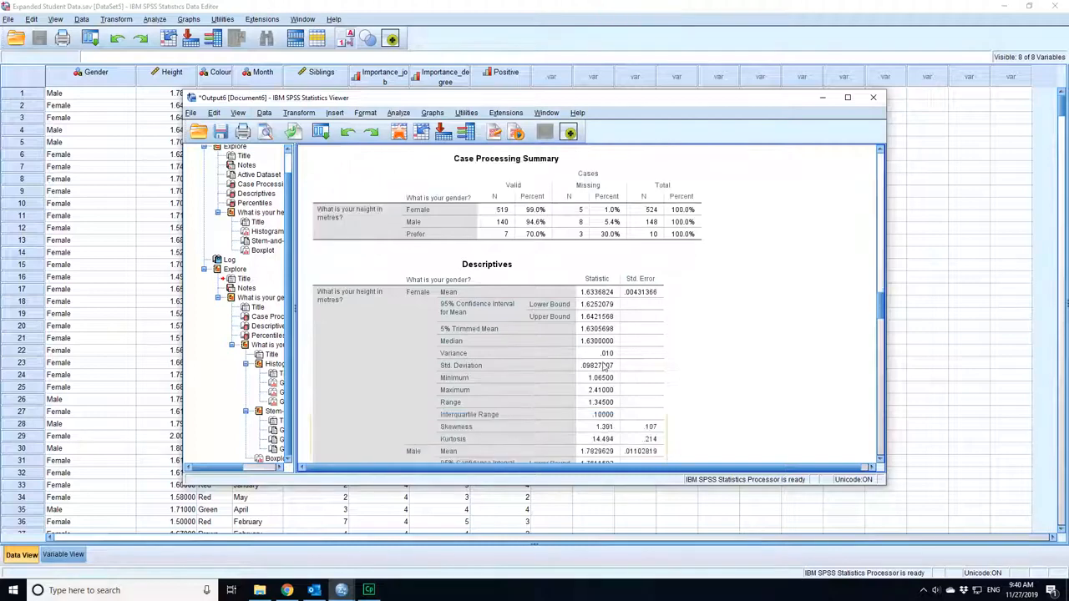
pyautogui.scroll(-1, 547, 375)
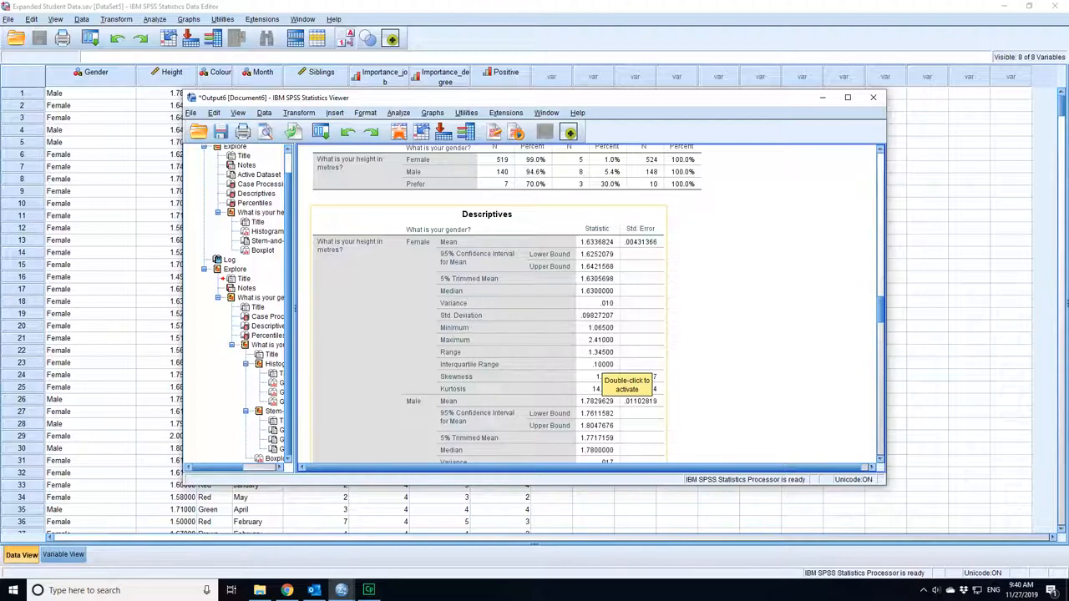
pyautogui.scroll(-1, 692, 368)
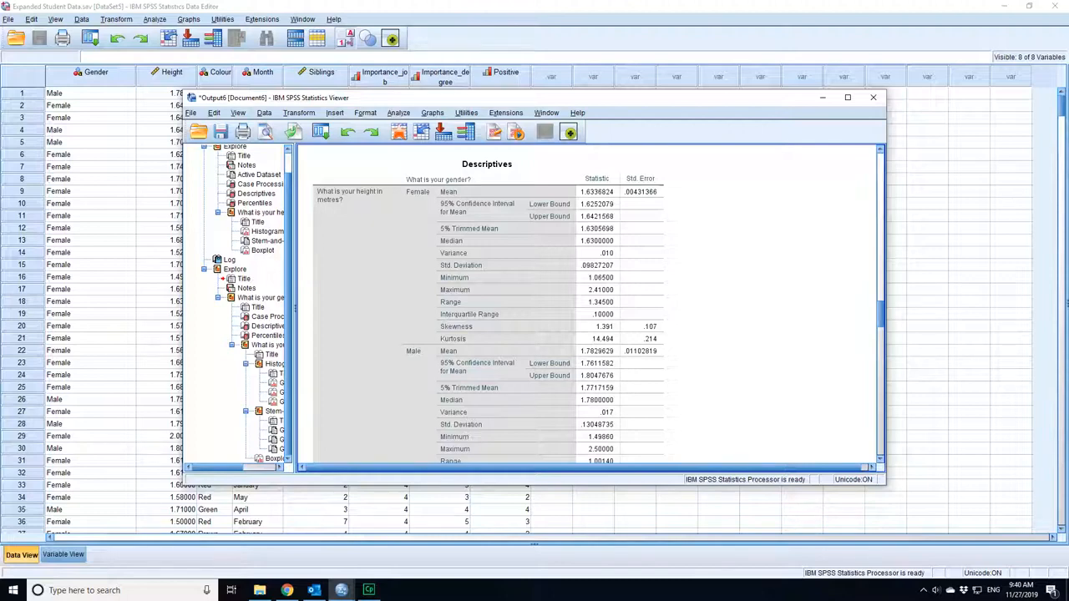
pyautogui.scroll(-1, 729, 360)
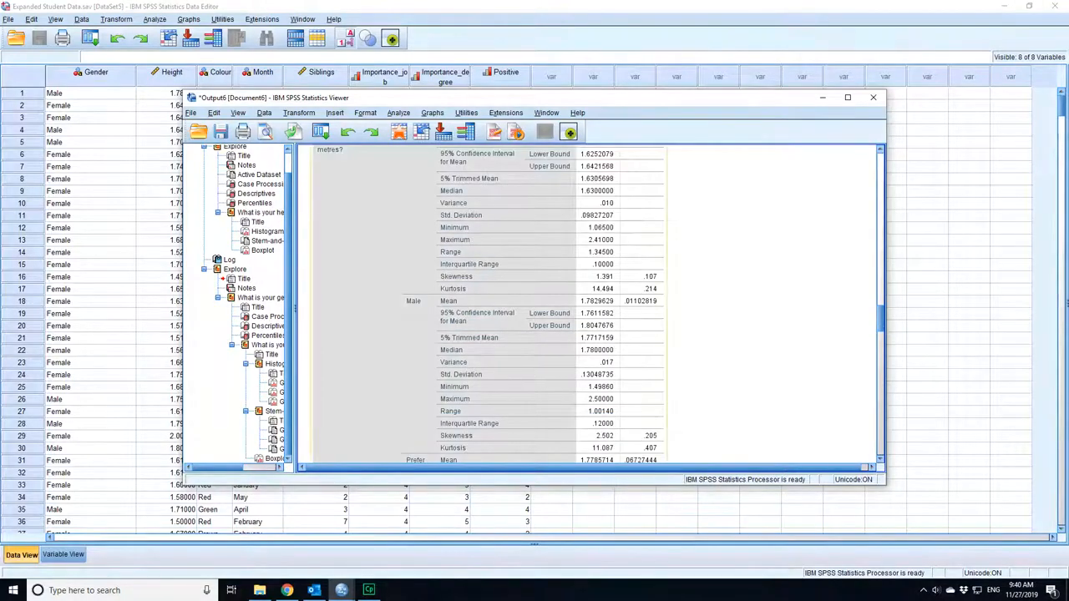
pyautogui.scroll(-5, 445, 266)
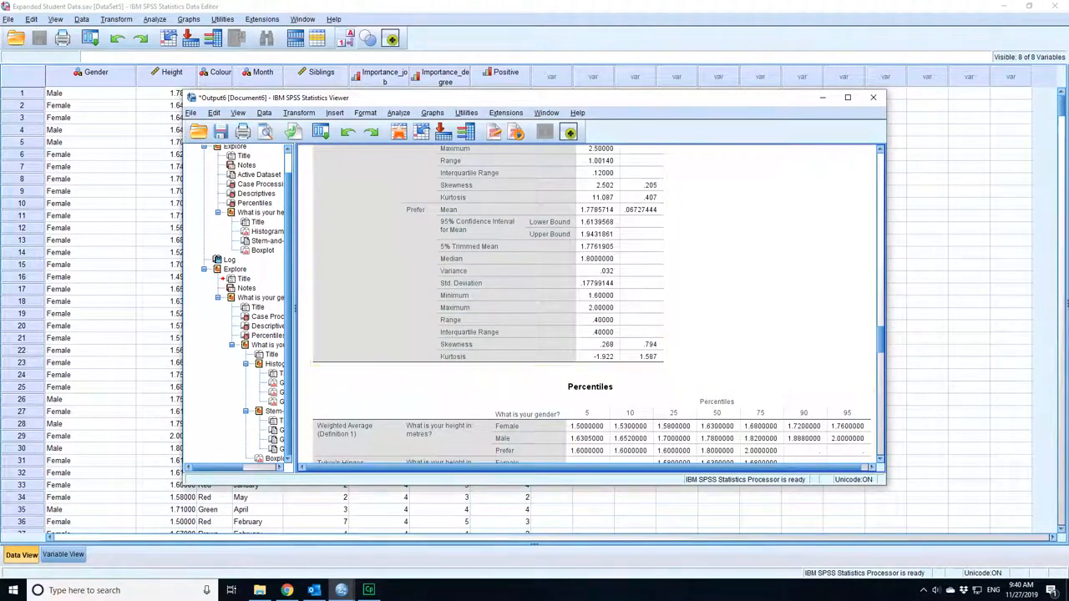
pyautogui.scroll(-2, 673, 342)
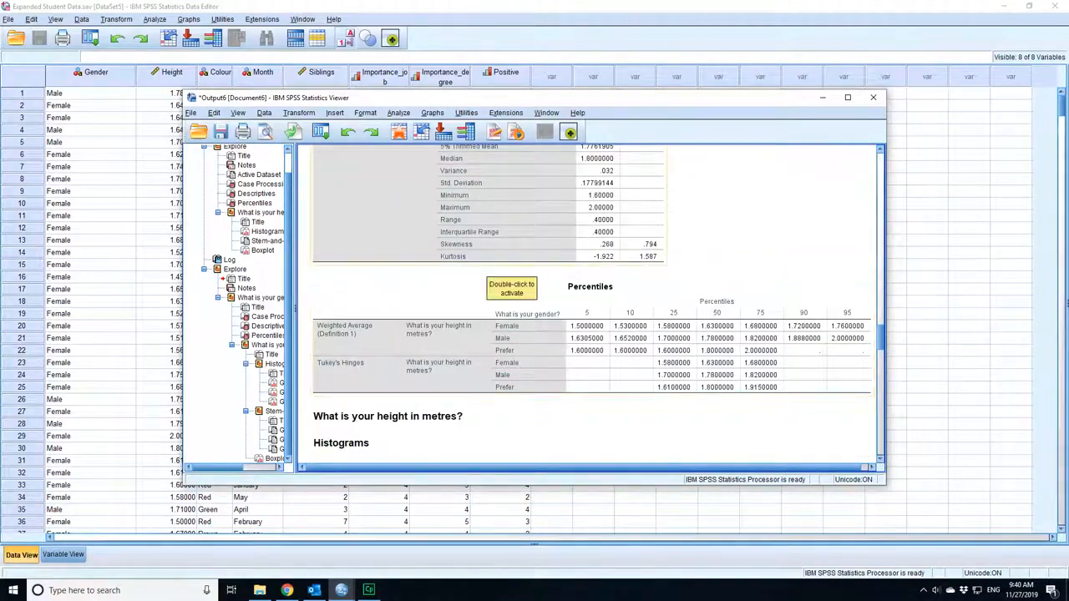
pyautogui.scroll(3, 496, 248)
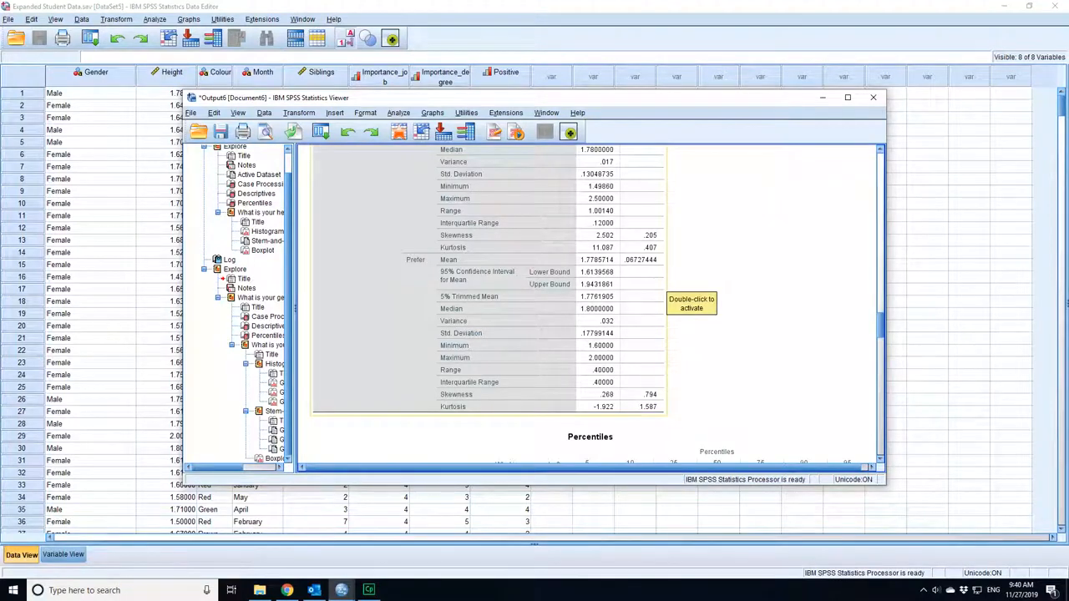
# Examine the percentiles by gender and compare the height histograms for the Female, Male and Prefer groups
pyautogui.scroll(-3, 590, 304)
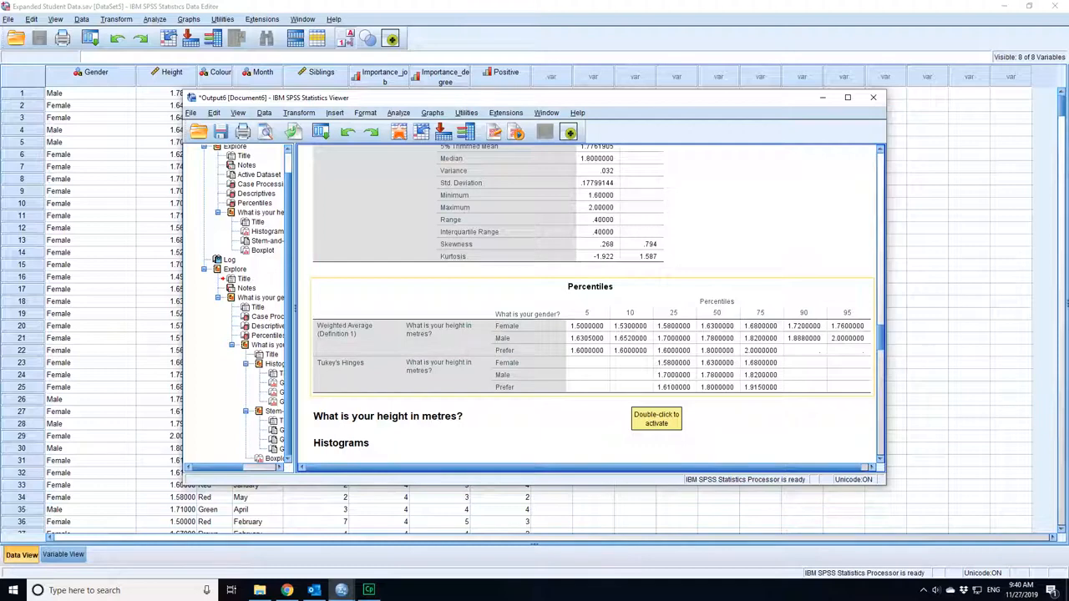
pyautogui.scroll(-2, 691, 354)
pyautogui.scroll(-10, 588, 351)
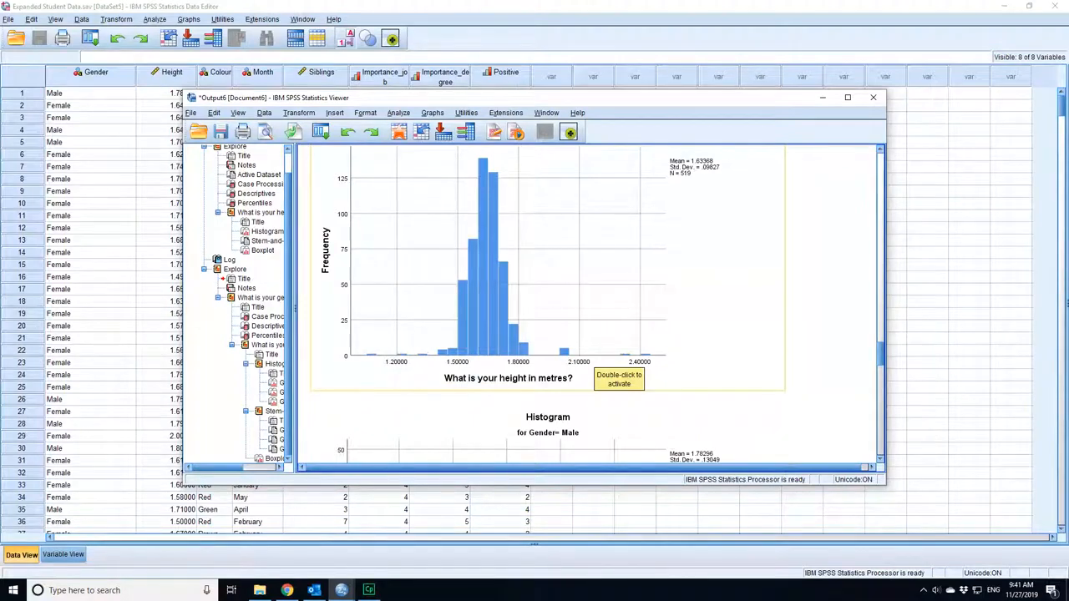
pyautogui.scroll(-8, 563, 362)
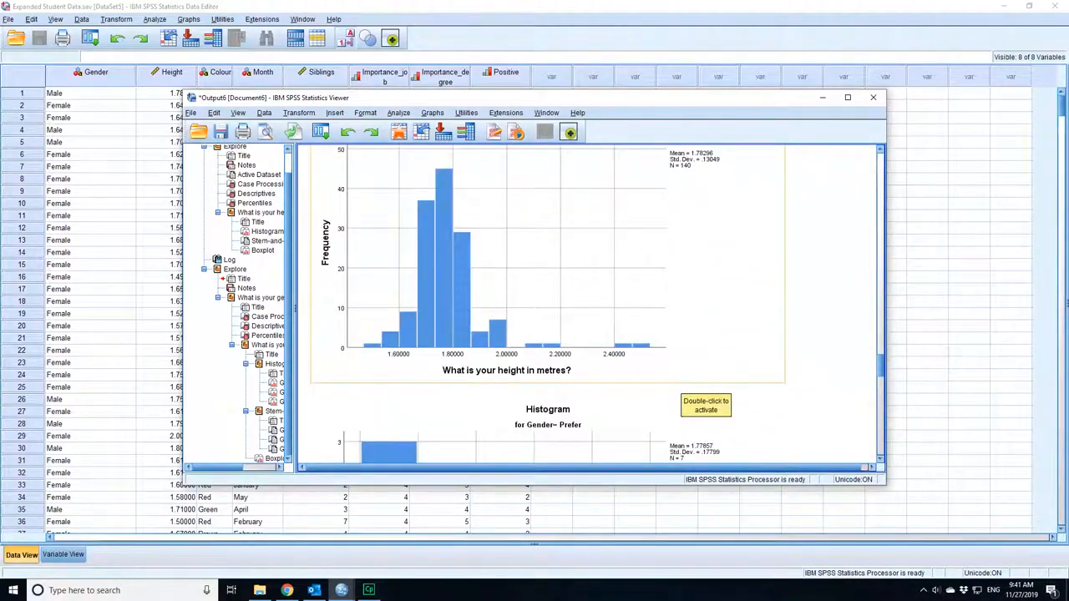
pyautogui.scroll(7, 599, 372)
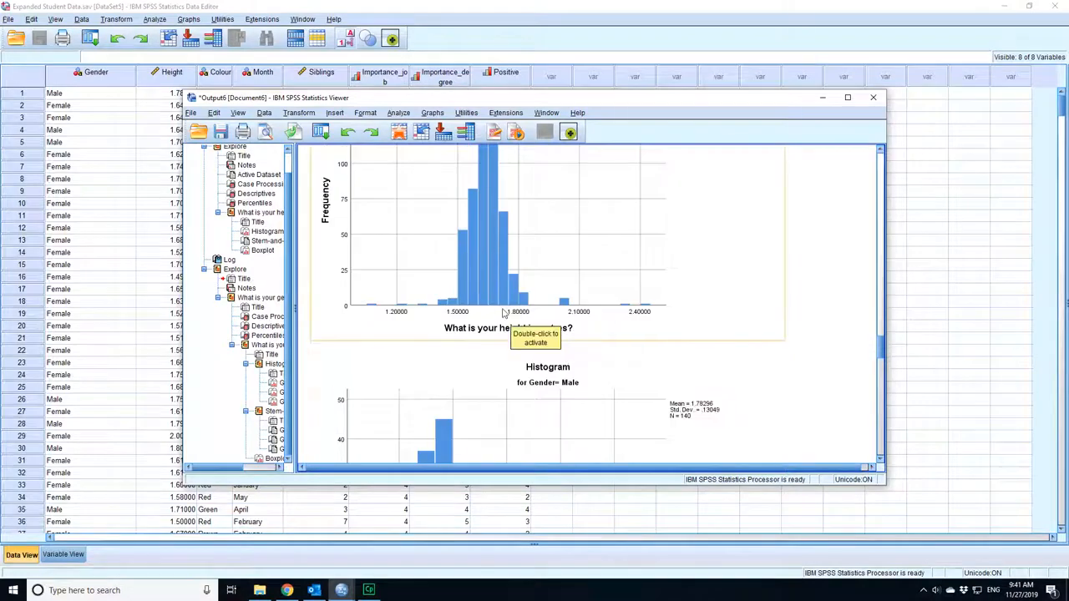
pyautogui.scroll(-5, 505, 313)
pyautogui.scroll(5, 529, 331)
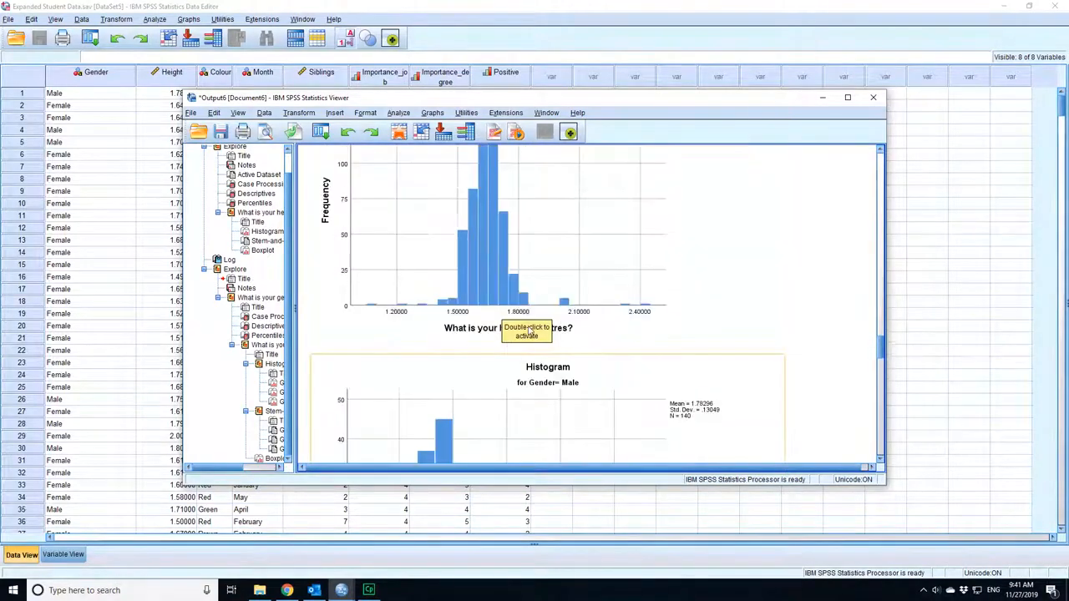
pyautogui.scroll(-4, 529, 332)
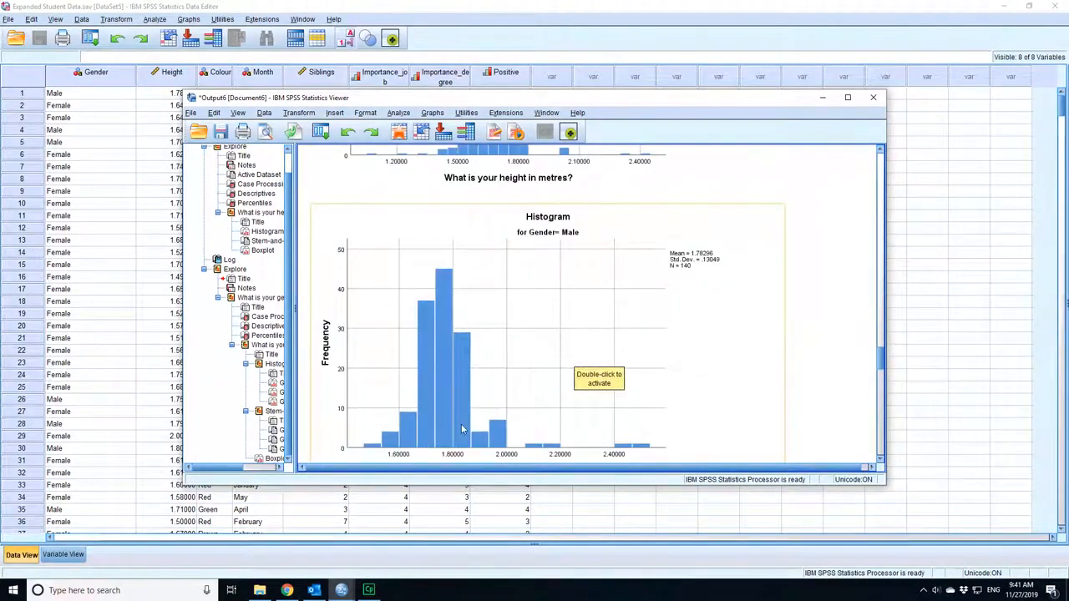
pyautogui.scroll(5, 490, 321)
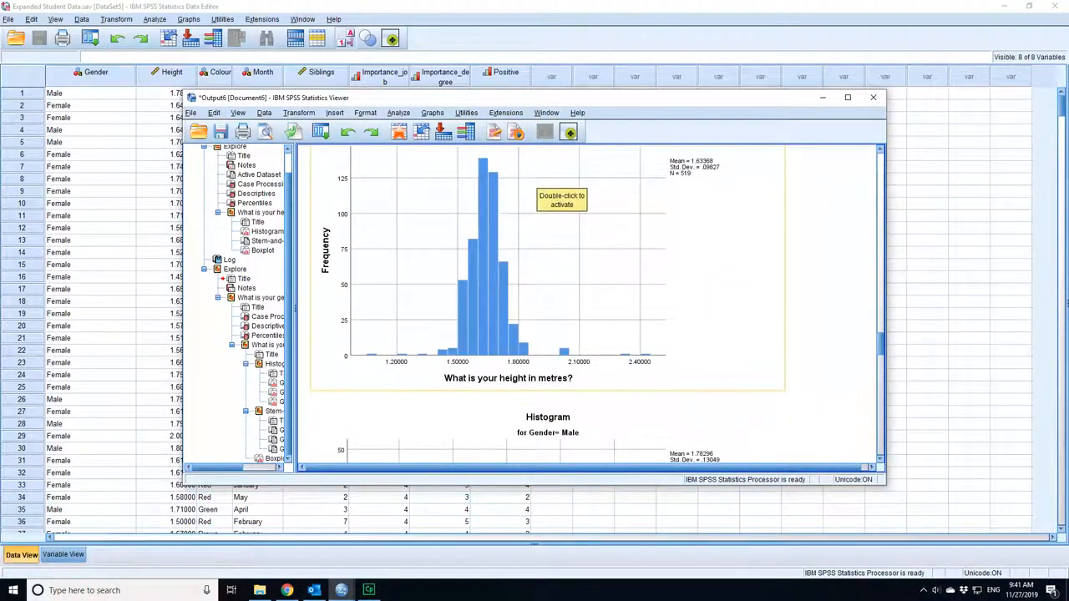
pyautogui.scroll(-10, 585, 331)
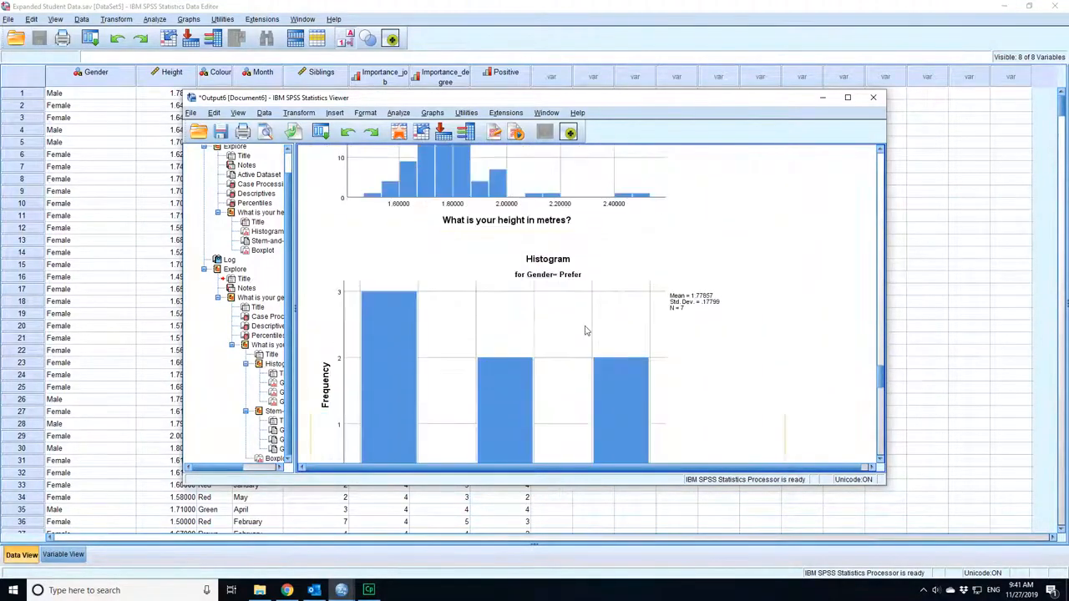
pyautogui.scroll(1, 544, 337)
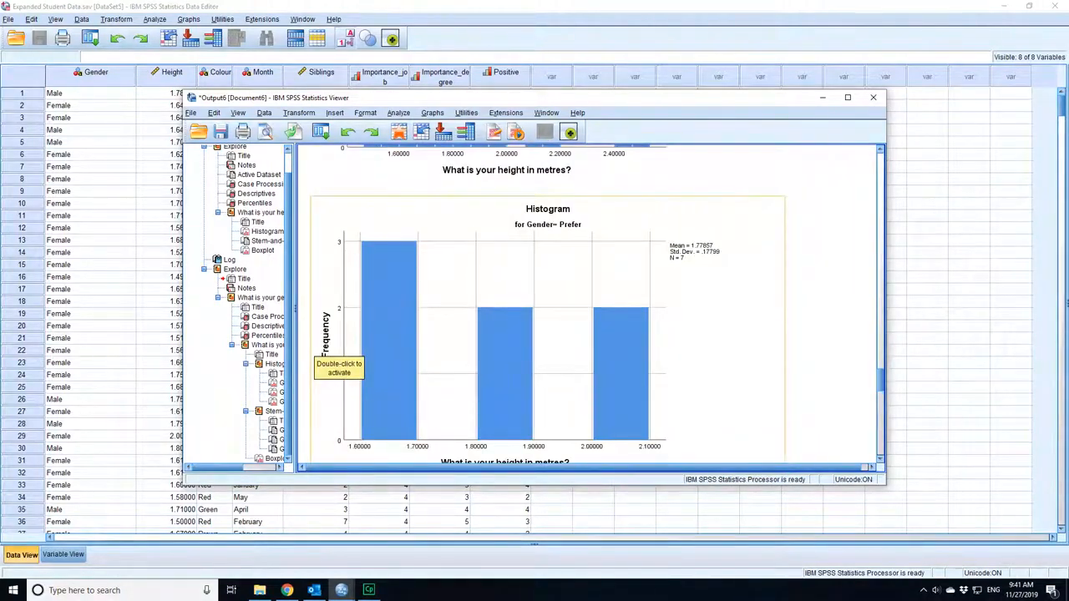
# Examine the height stem-and-leaf plots for each gender group and compare the side-by-side boxplots, including their outliers
pyautogui.scroll(-2, 585, 334)
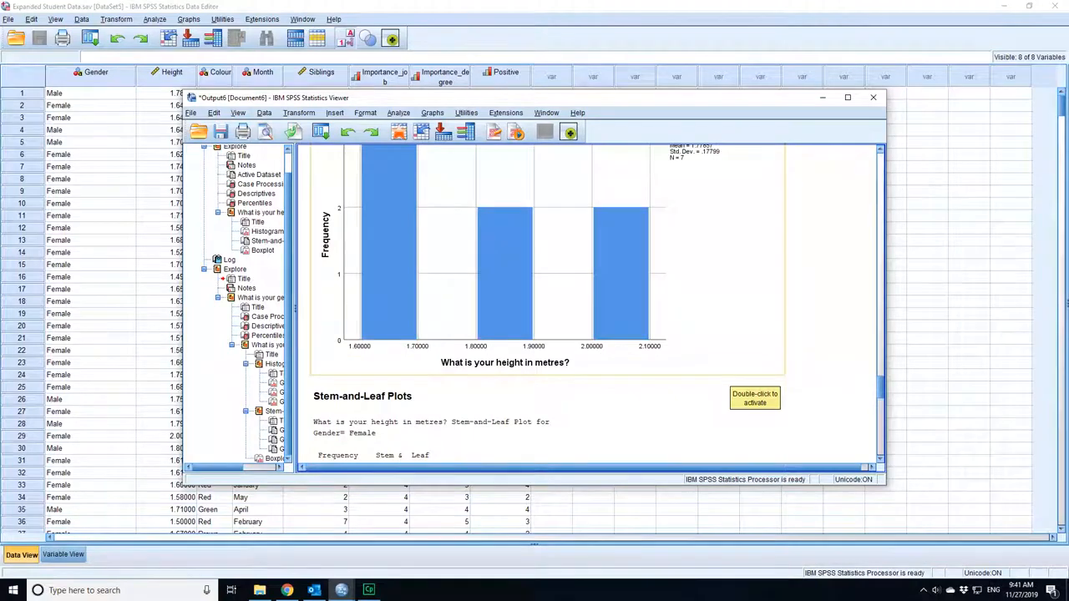
pyautogui.scroll(-7, 698, 338)
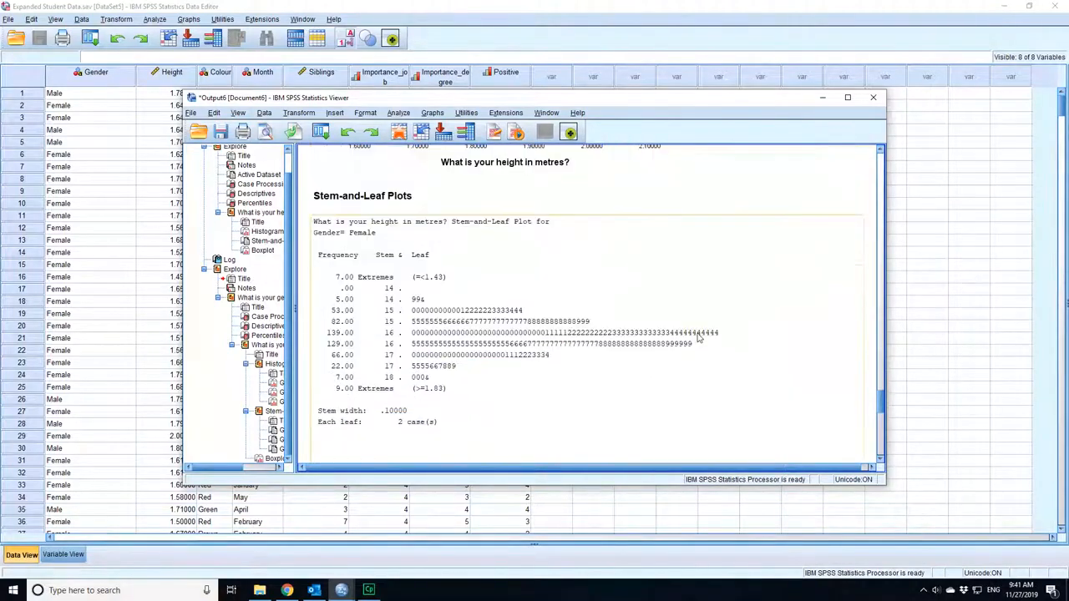
pyautogui.scroll(-8, 698, 337)
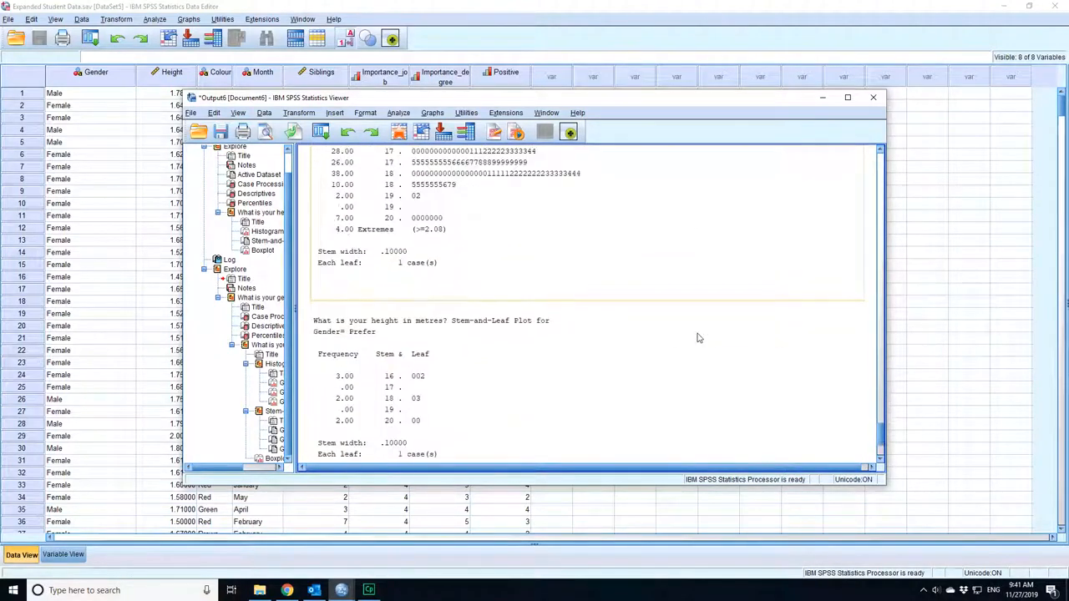
pyautogui.scroll(-5, 698, 338)
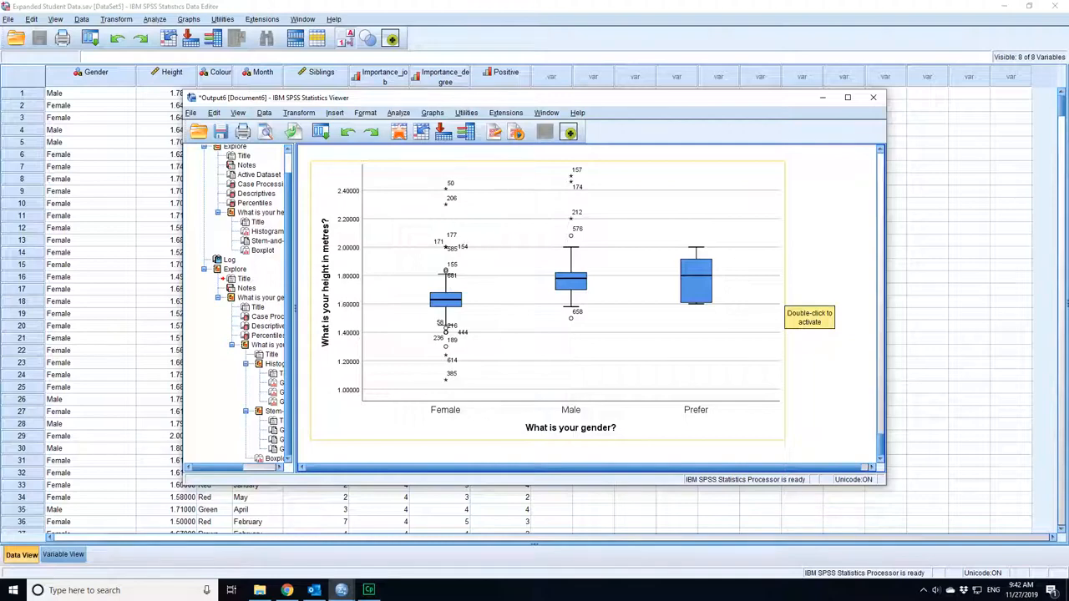
pyautogui.scroll(3, 582, 369)
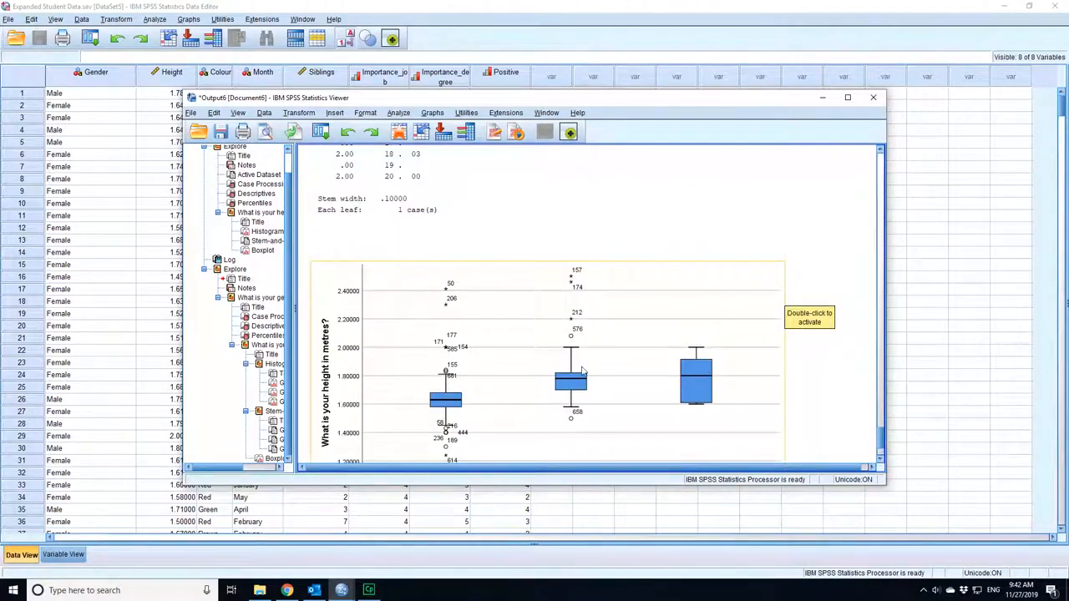
pyautogui.scroll(-3, 582, 370)
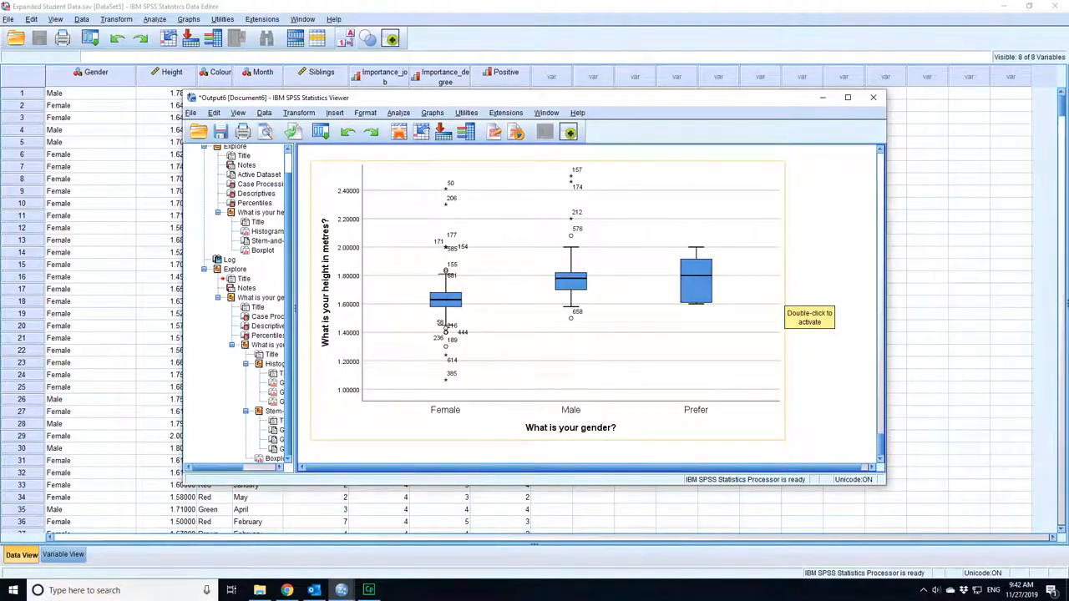